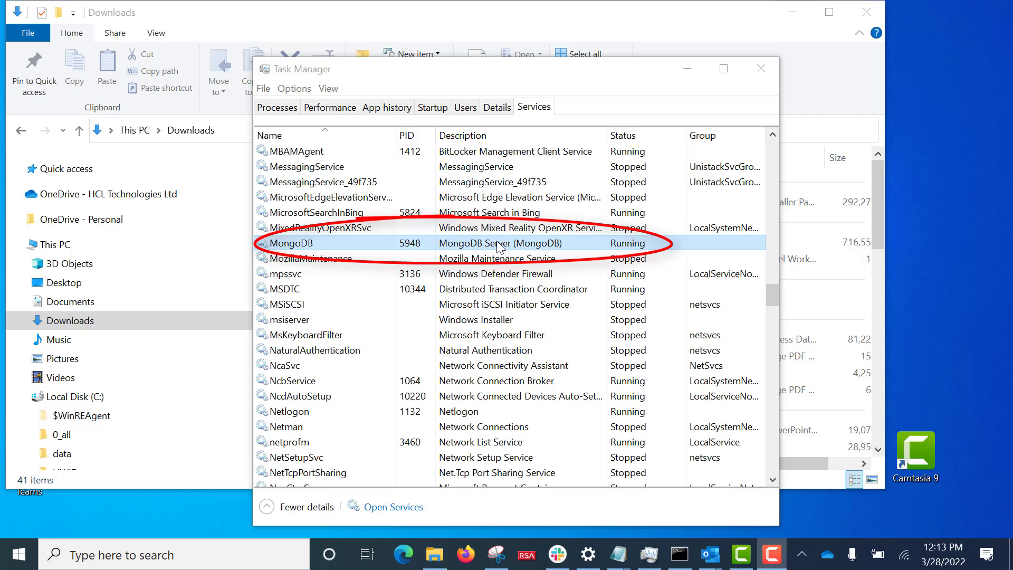
- Minimize Task Manager and run txrt_10.1.1.0_21_win64.exe from Downloads as administrator
left_click(690, 68)
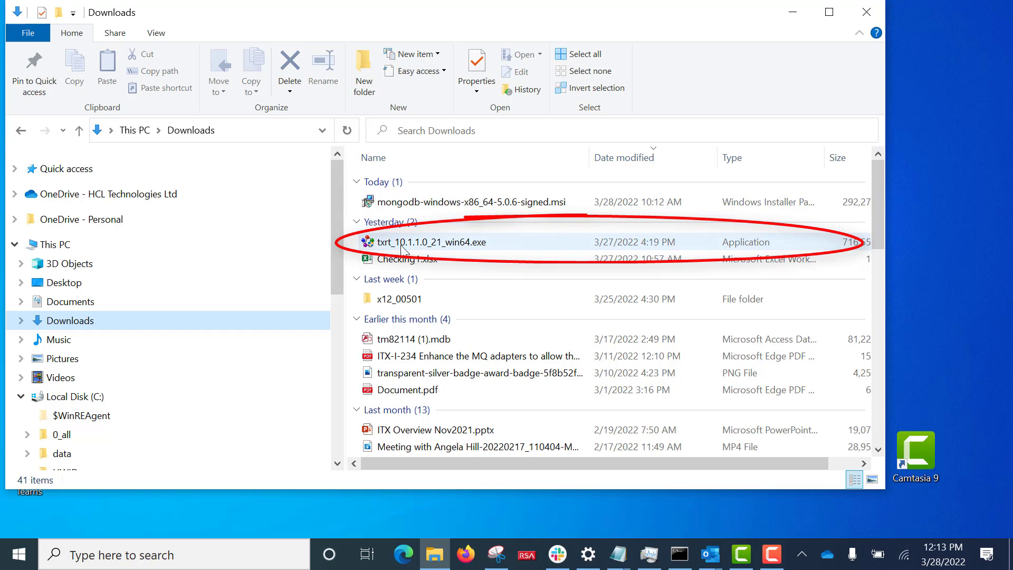
mouse_move(448, 243)
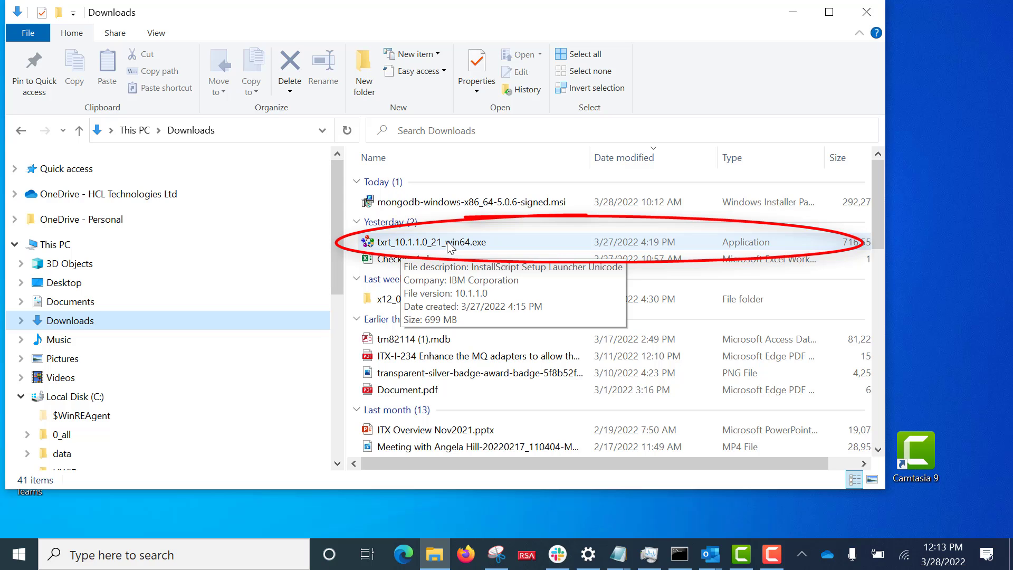
right_click(448, 243)
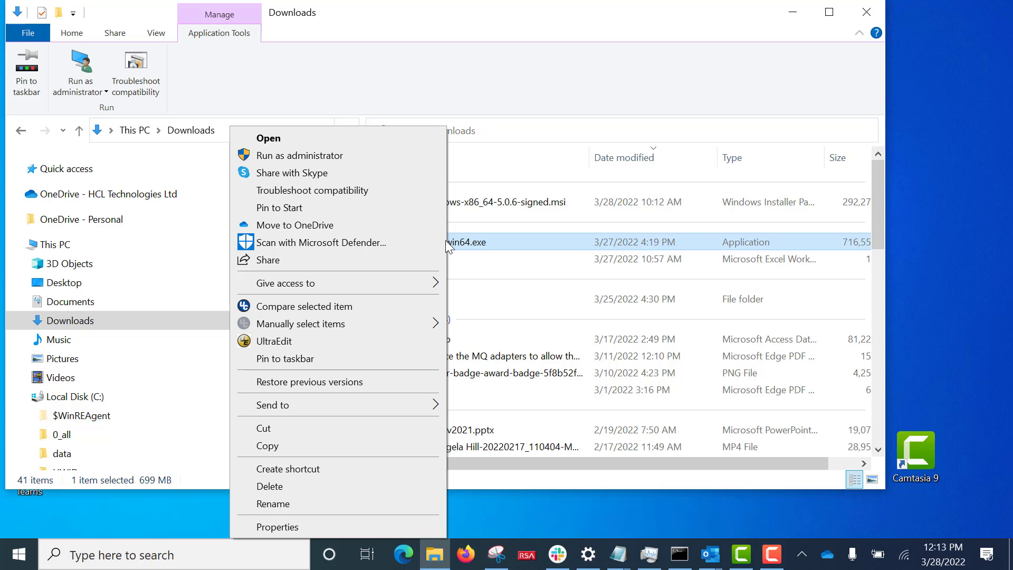
left_click(324, 155)
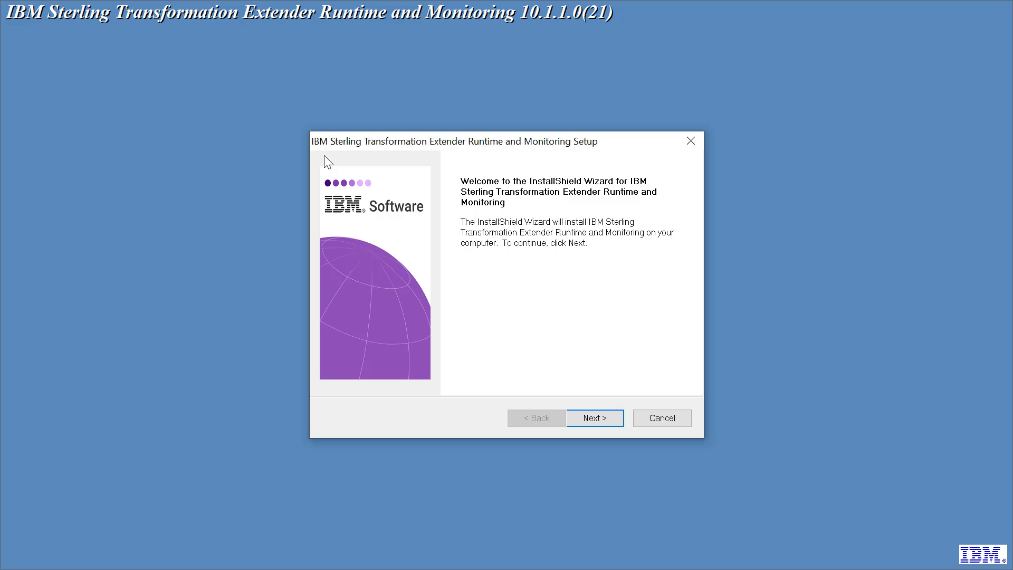
- Get past the welcome page, accept the license agreement and choose the Custom setup type
left_click(593, 414)
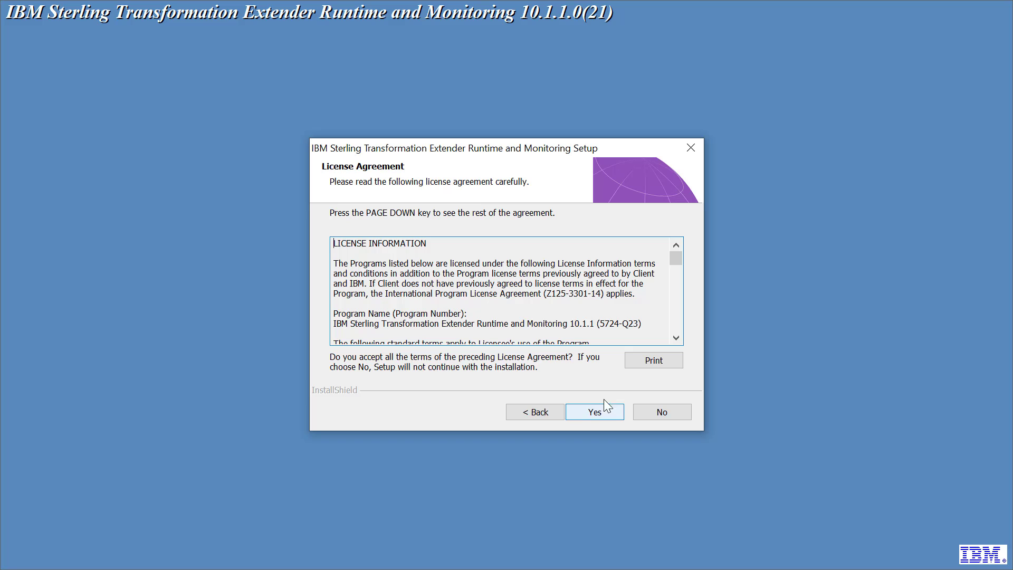
left_click_drag(673, 256, 675, 352)
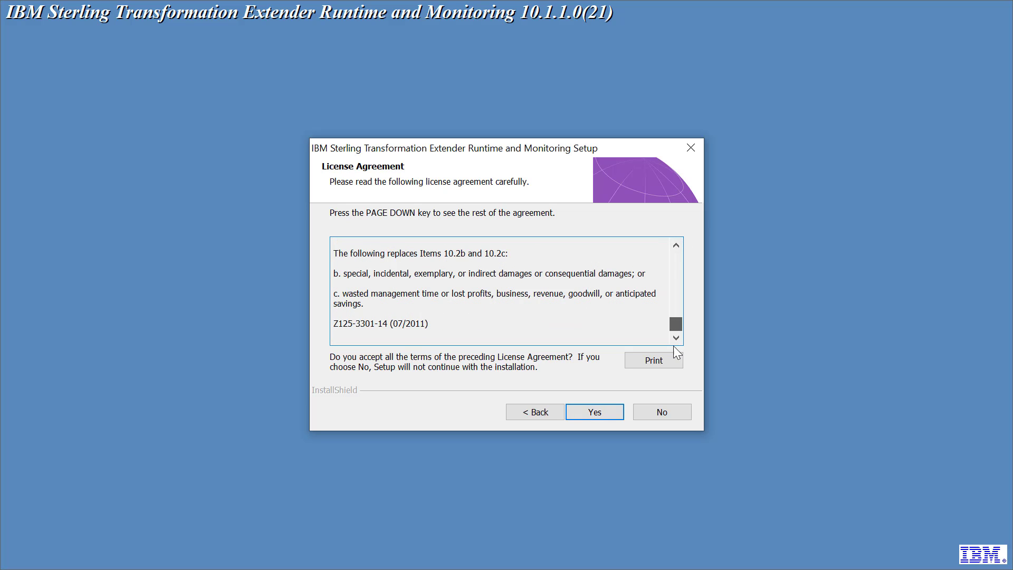
left_click(605, 415)
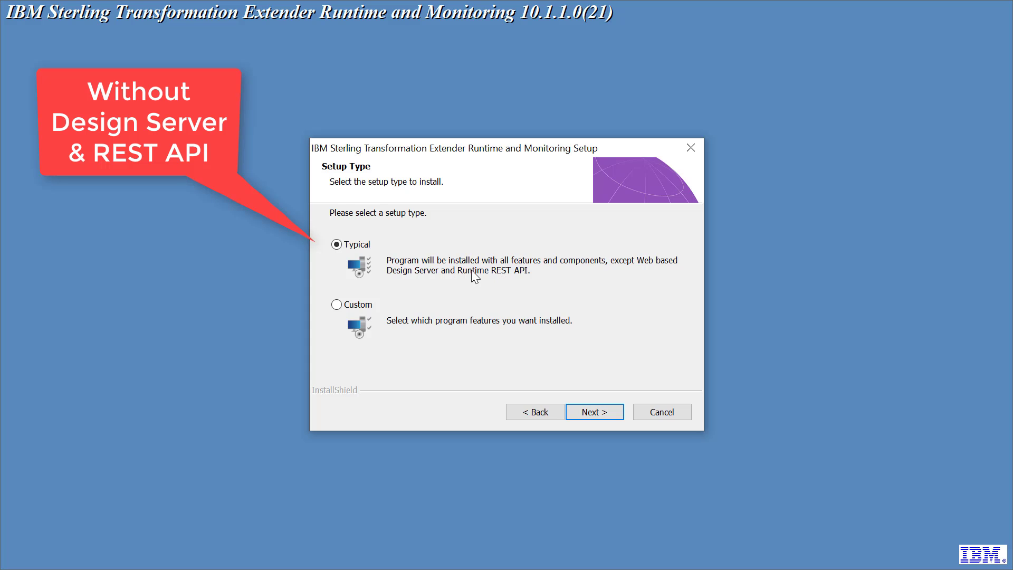
left_click(337, 305)
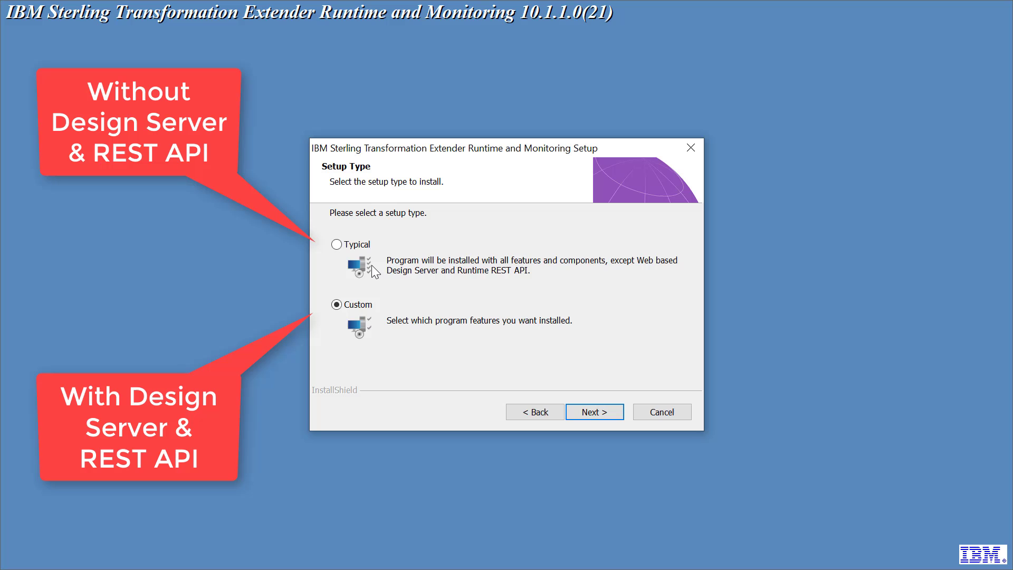
left_click(598, 413)
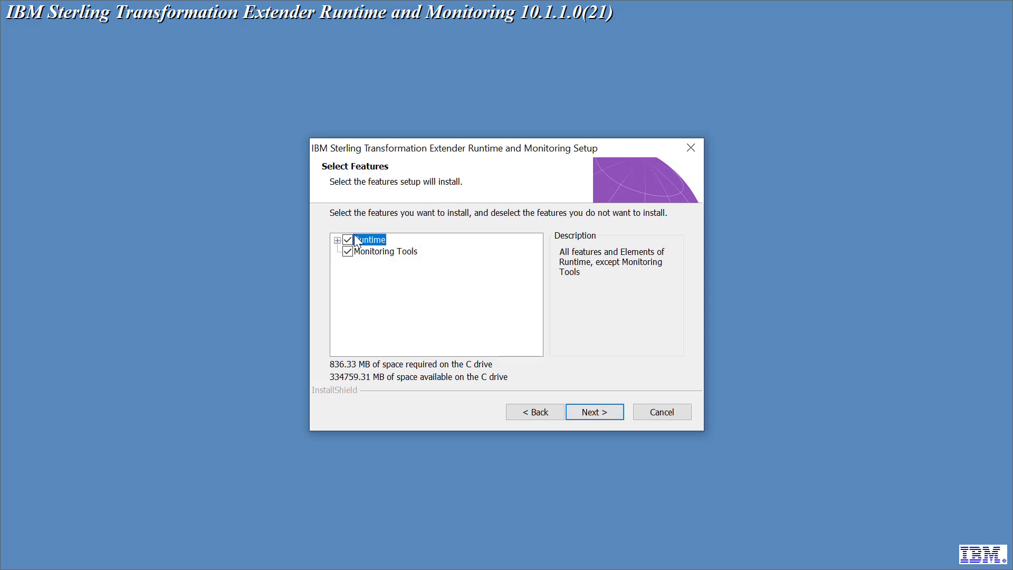
- Under Runtime, add Event Reporter, REST API and Design Server, then install them
left_click(337, 239)
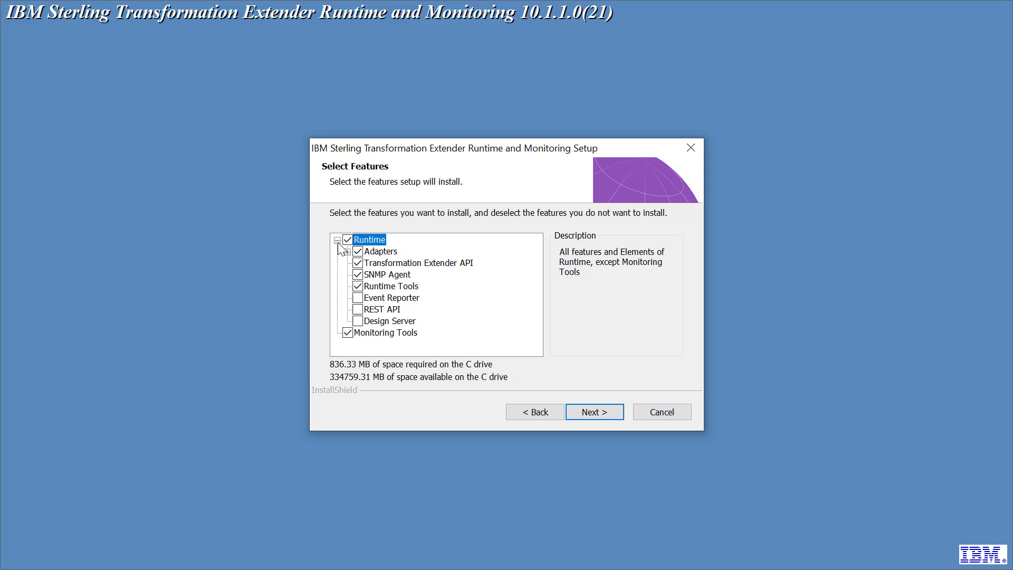
left_click(358, 298)
left_click(358, 309)
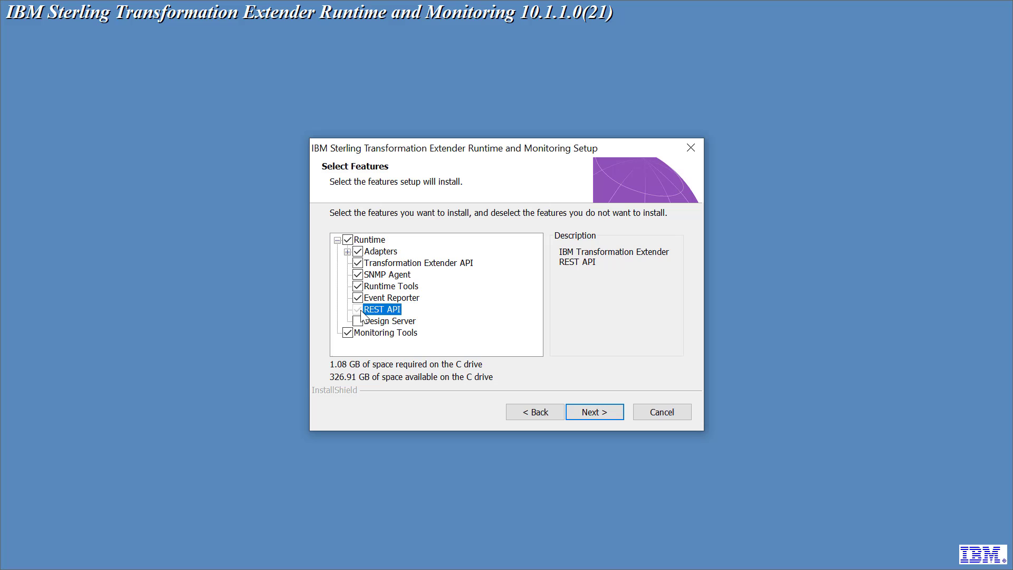
left_click(357, 321)
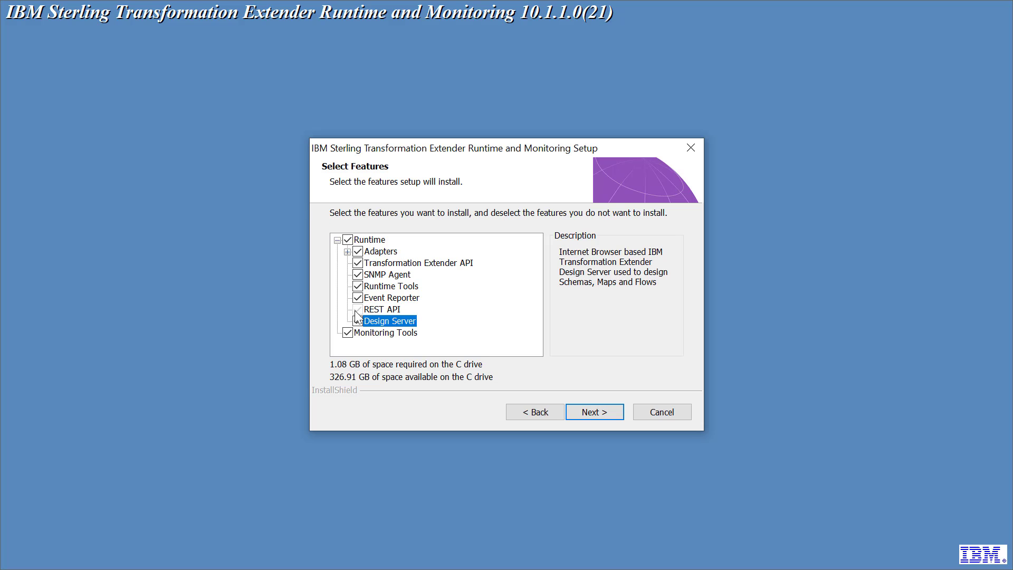
left_click(362, 310)
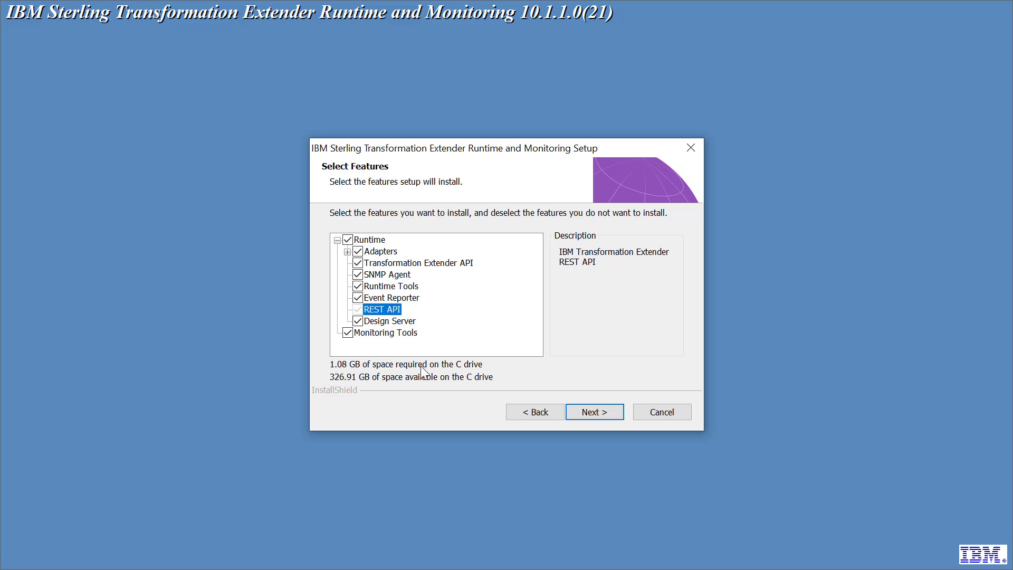
left_click(591, 411)
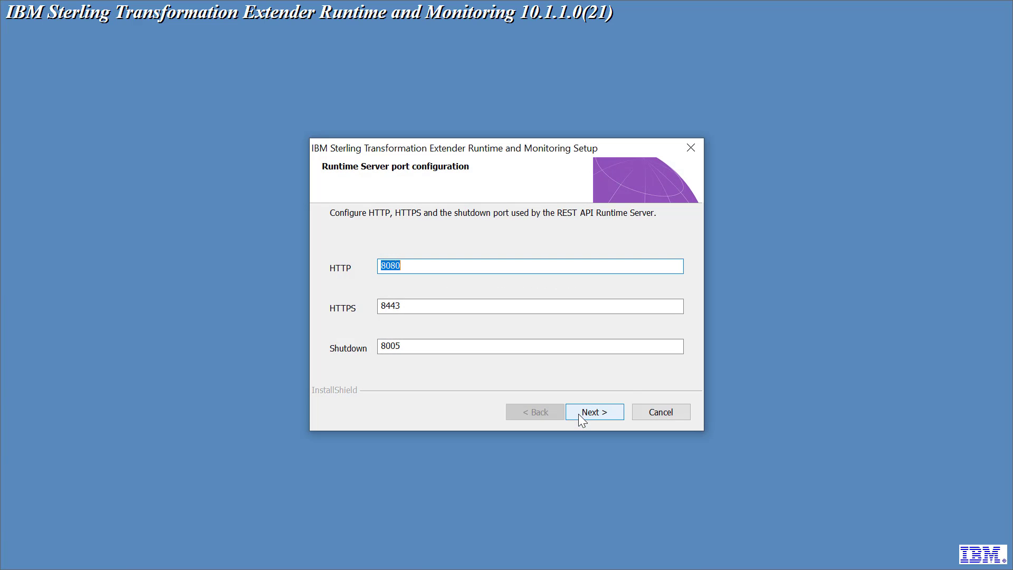
- Keep default ports, C:\IBM and C:\data folders, and Elasticsearch event reporting defaults
left_click(599, 410)
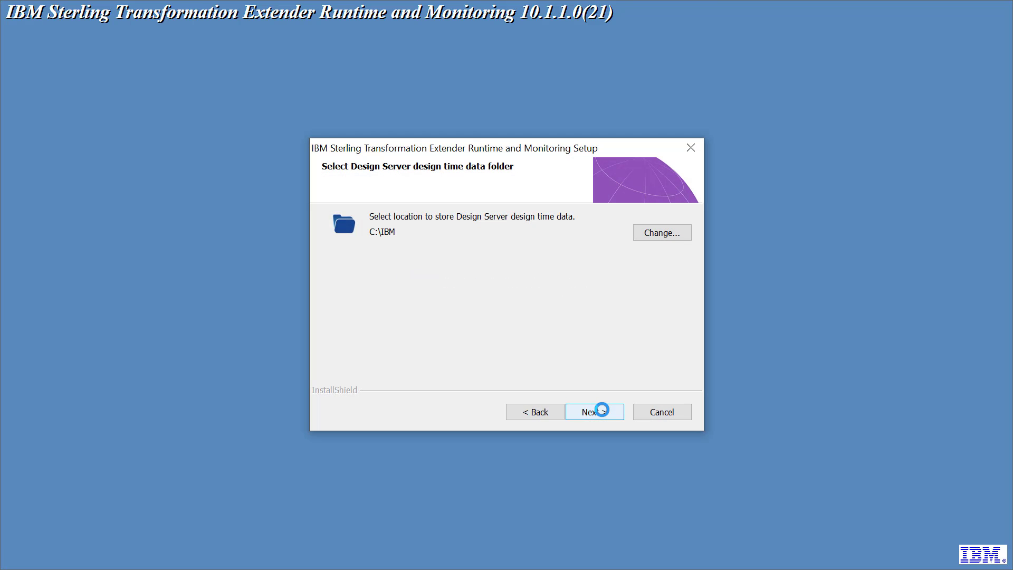
left_click(602, 410)
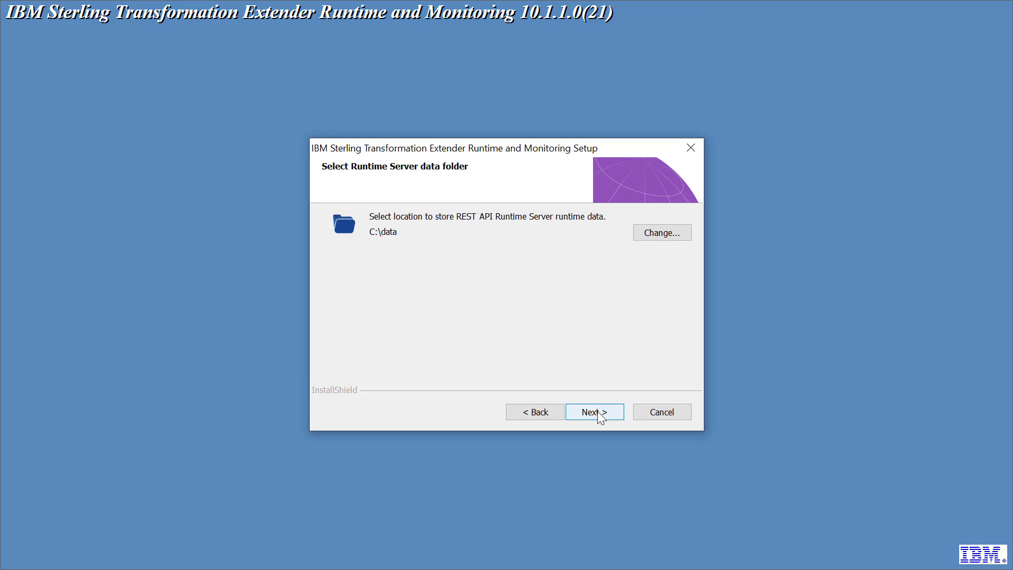
left_click(600, 413)
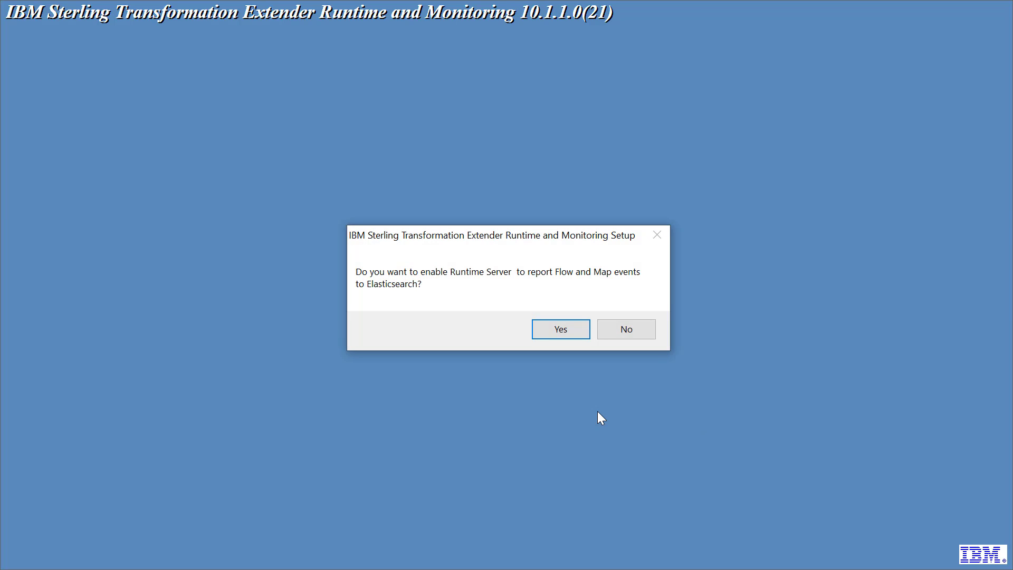
left_click(560, 331)
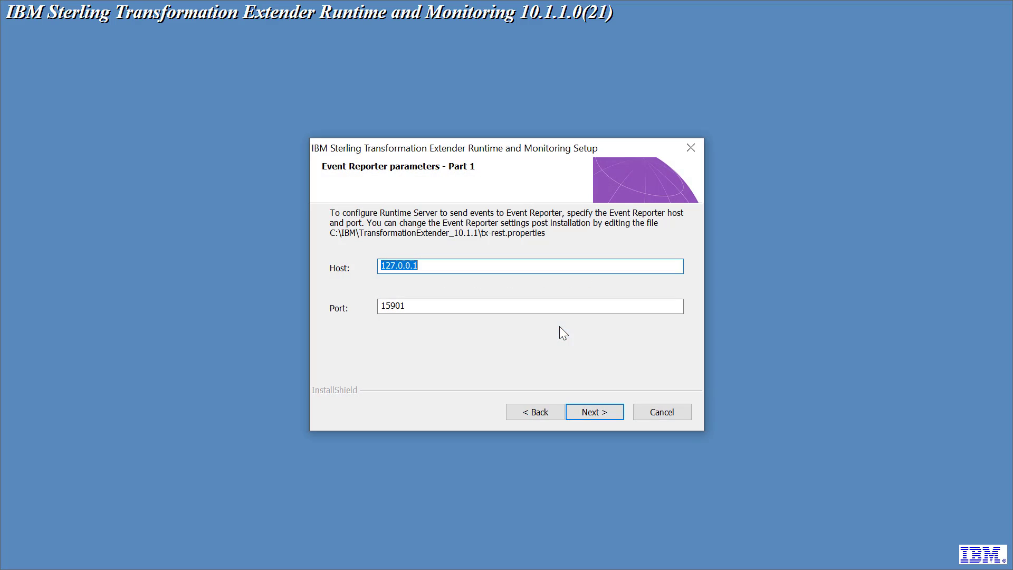
left_click(596, 415)
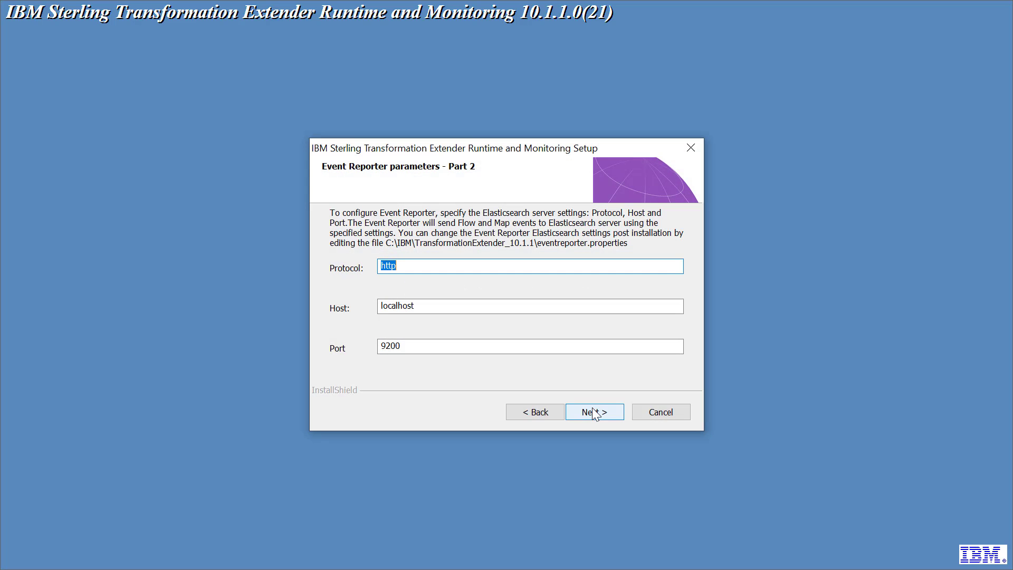
left_click(589, 412)
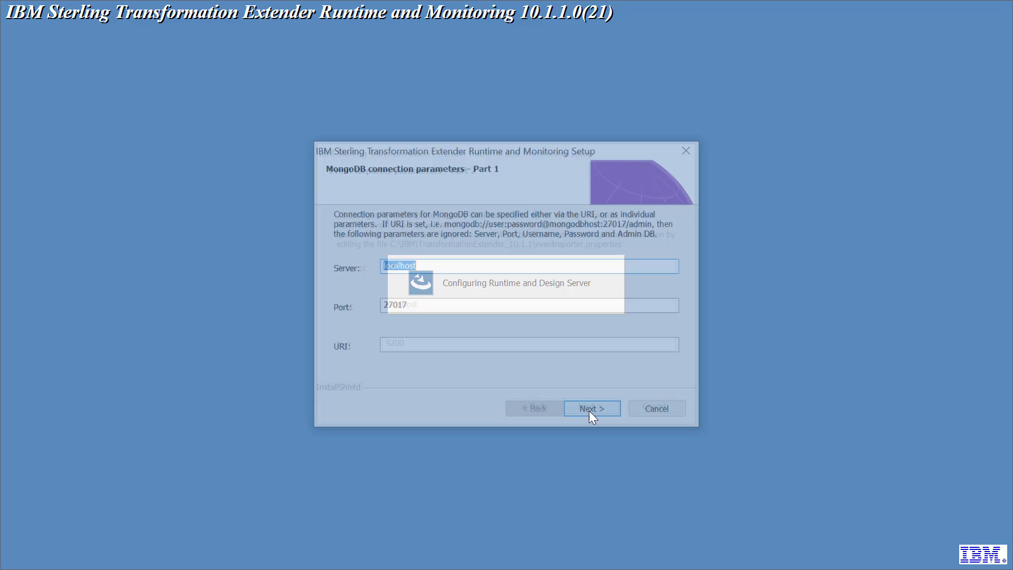
- Accept default MongoDB, logon, web UI port and session timeout settings
left_click(589, 413)
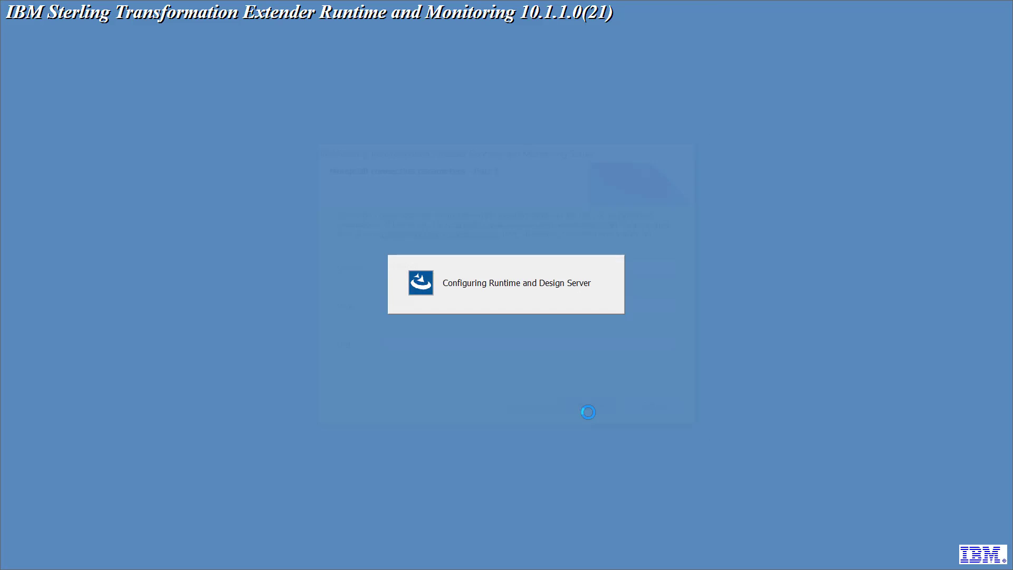
left_click(588, 412)
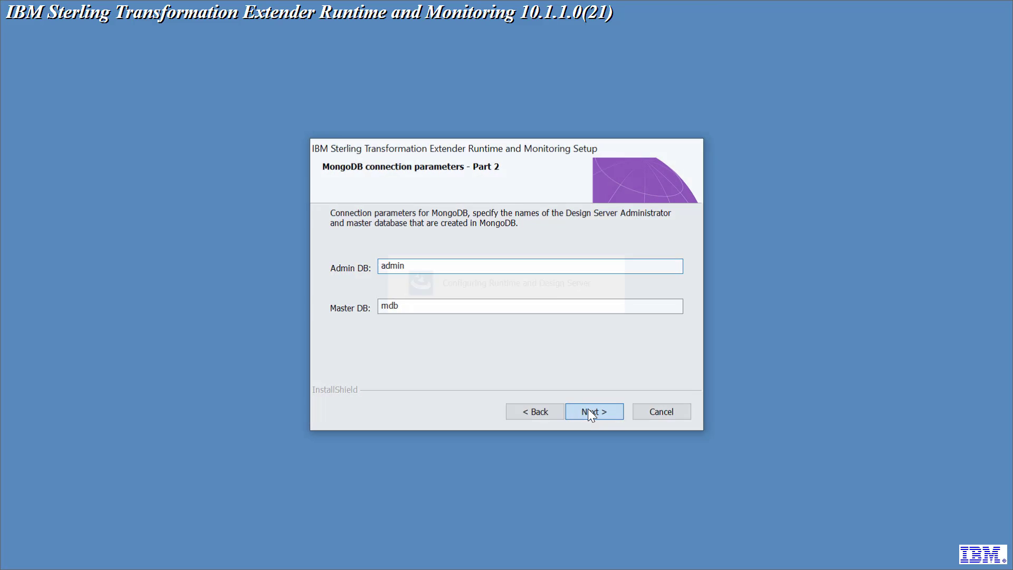
left_click(589, 412)
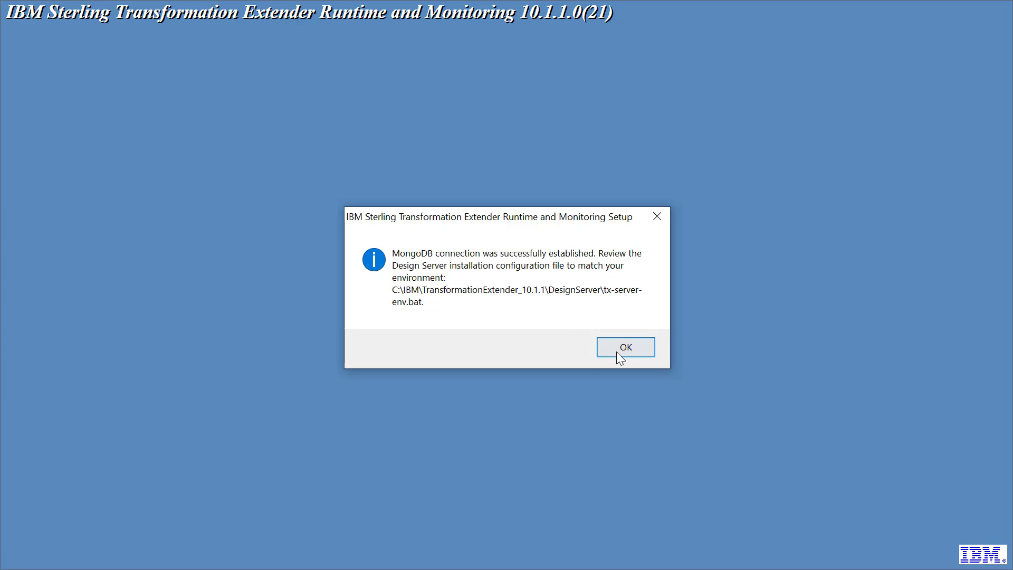
left_click(626, 348)
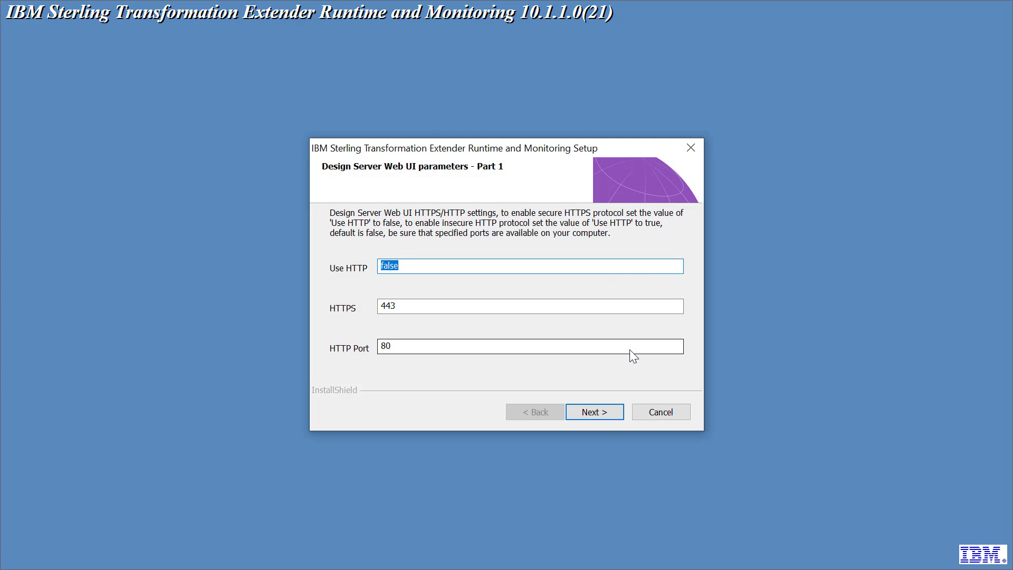
left_click(594, 414)
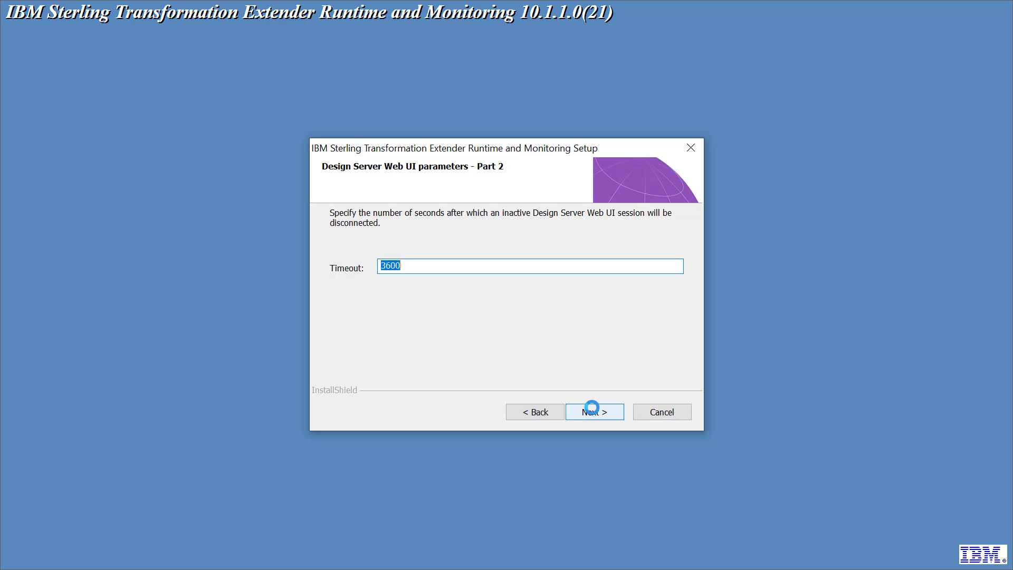
left_click(592, 410)
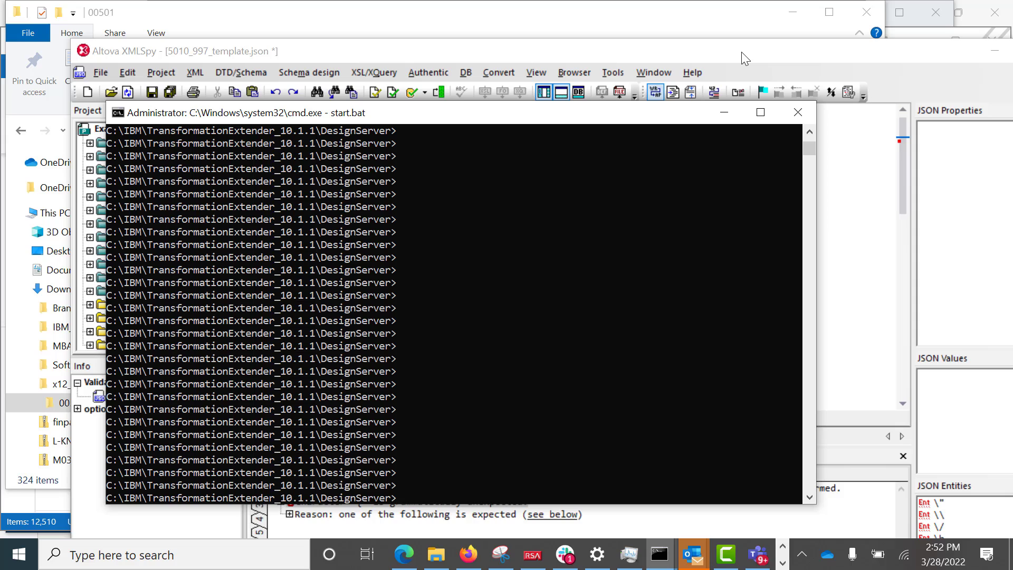
type("st")
type("art.b")
type("at")
- Run start.bat at the DesignServer command prompt
key("Return")
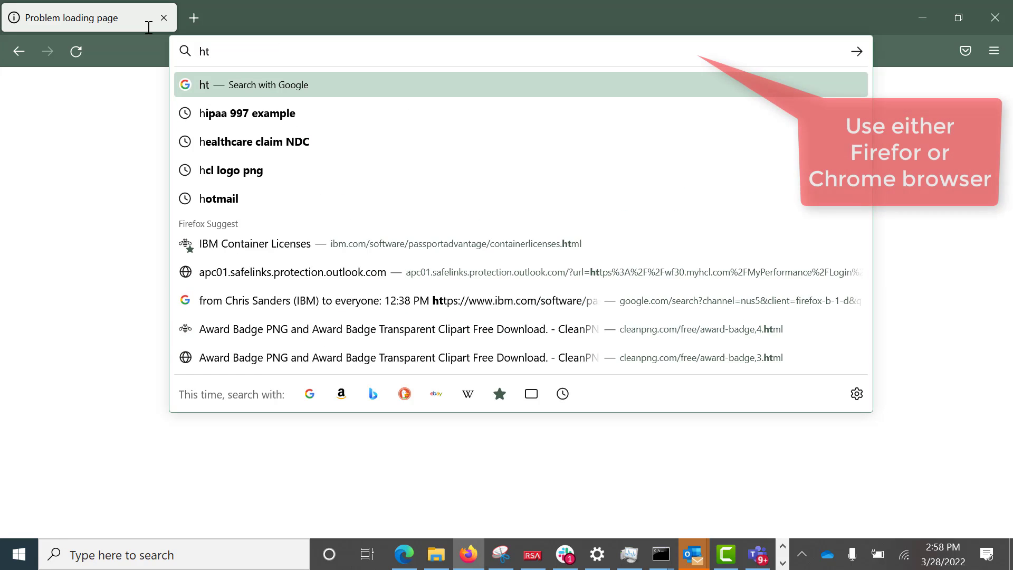
type("tps://")
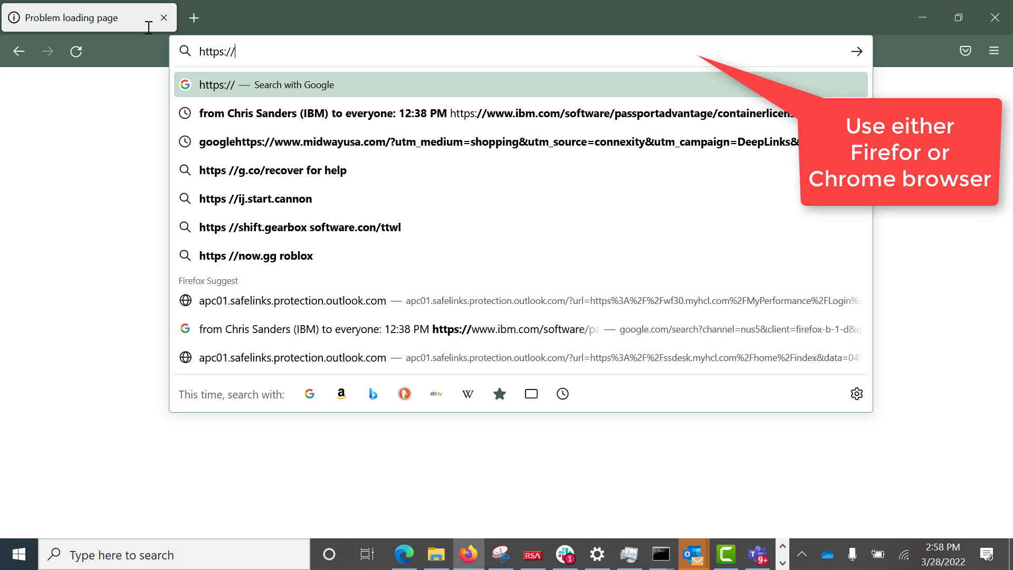
type("localhost")
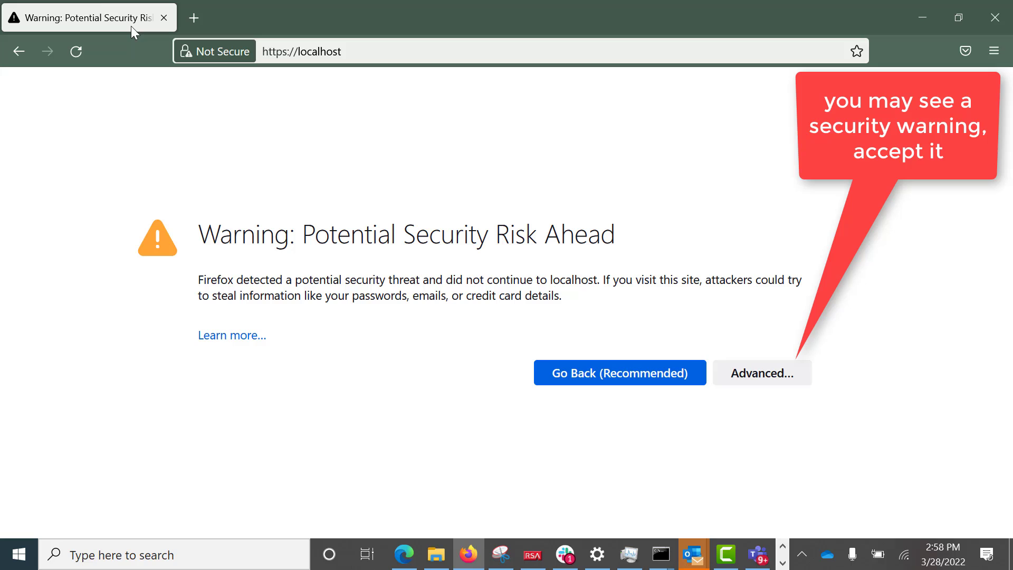
left_click(762, 376)
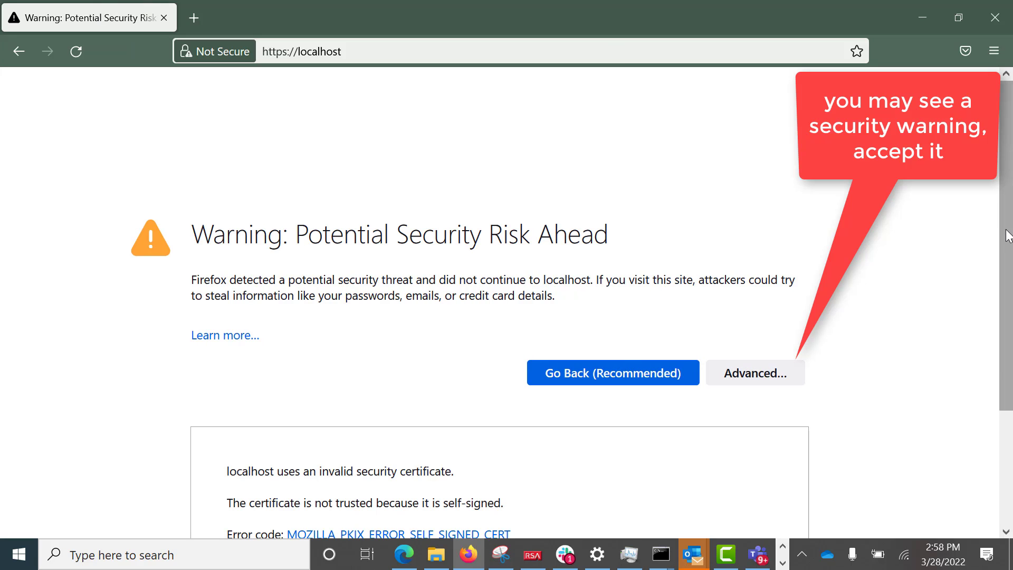
left_click_drag(1008, 238, 1008, 369)
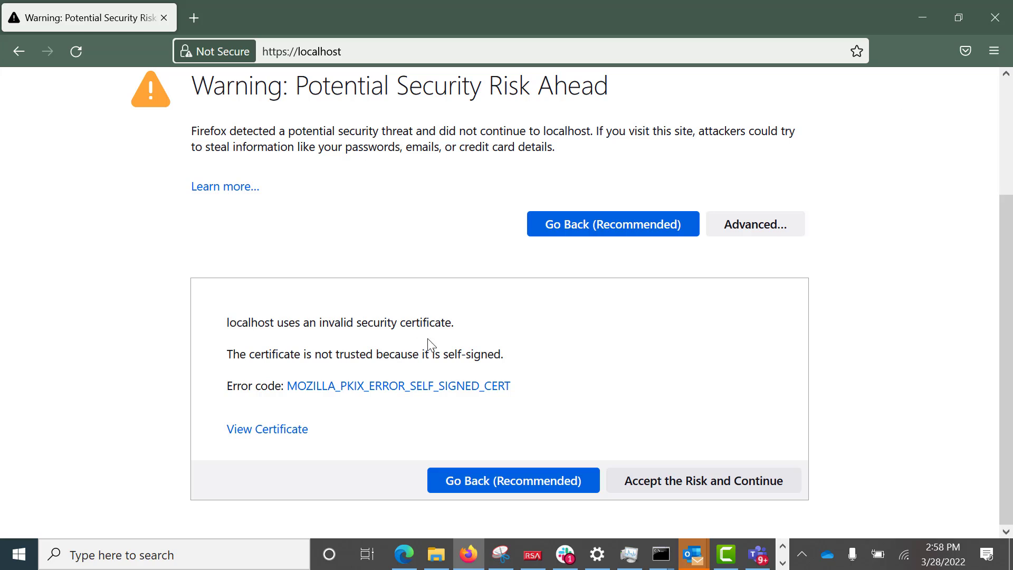
left_click(661, 480)
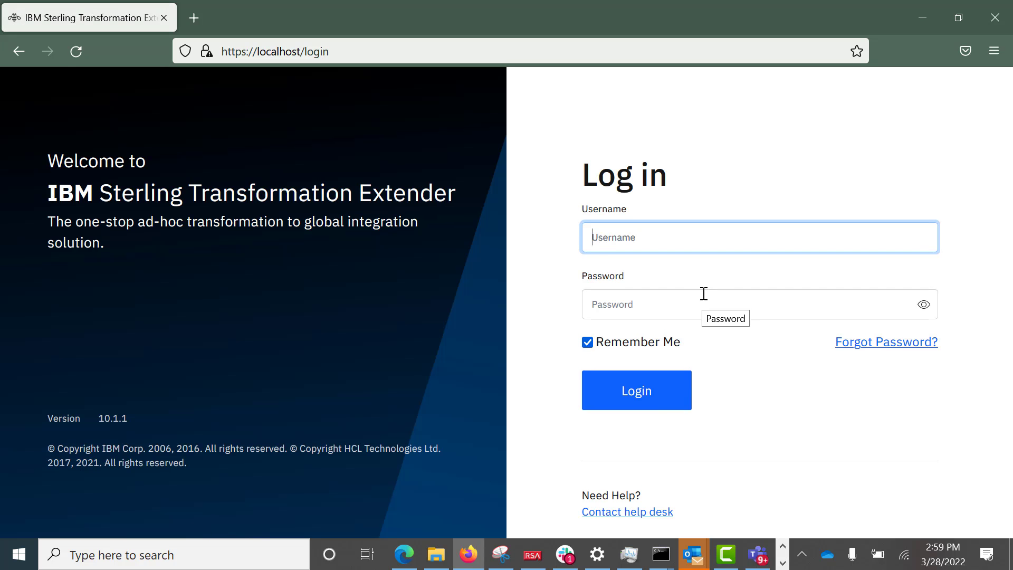
type("admin")
- Log in as admin without saving the login, then choose Change password under Administrator
left_click(698, 305)
type("a")
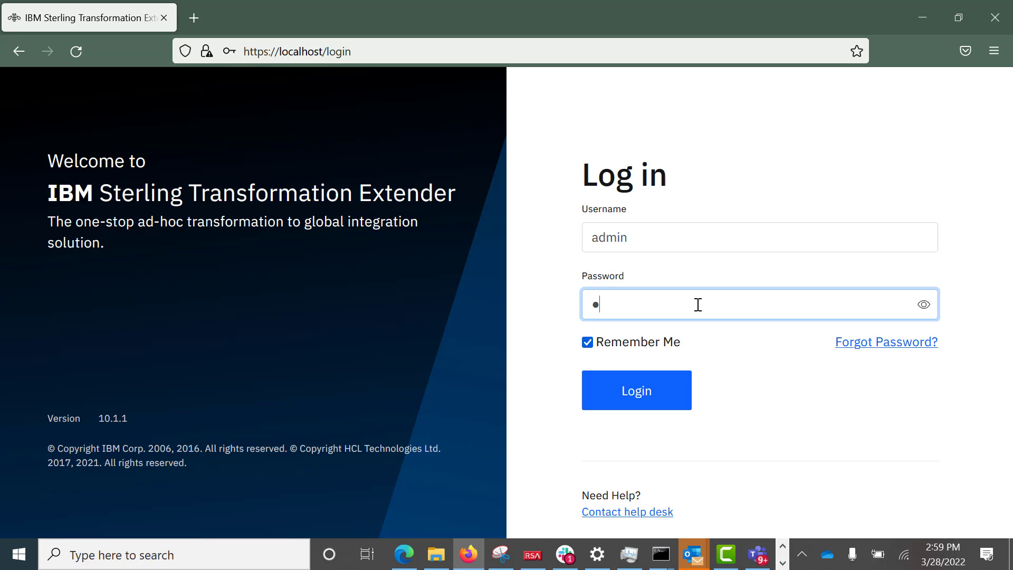
type("dmin")
left_click(650, 395)
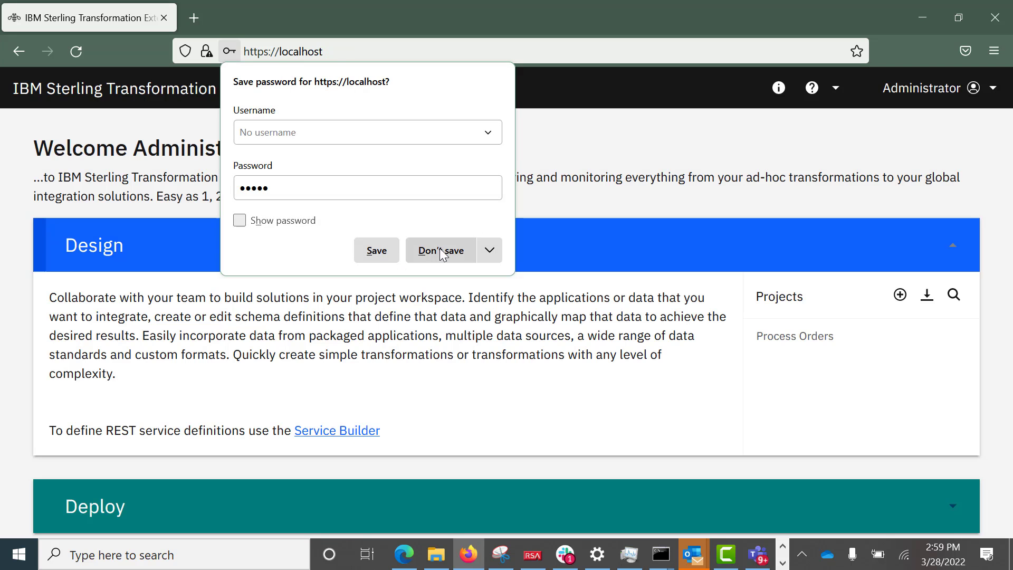
left_click(440, 251)
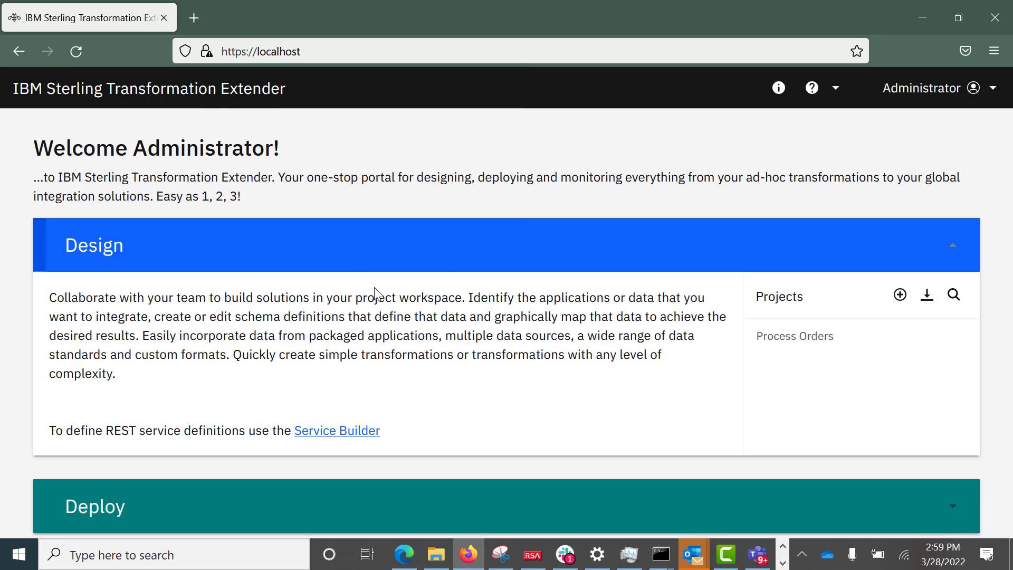
left_click(995, 93)
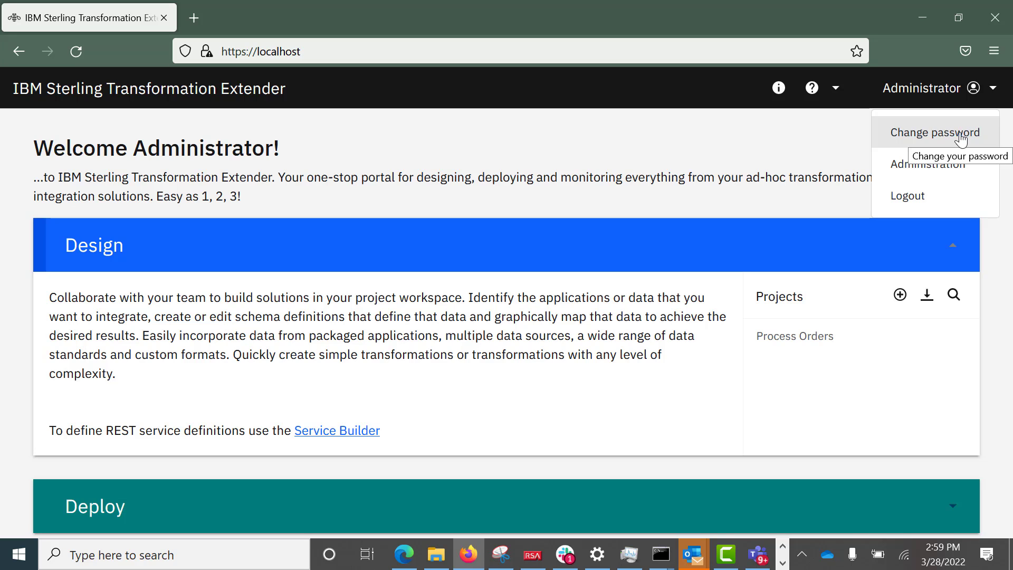
left_click(960, 136)
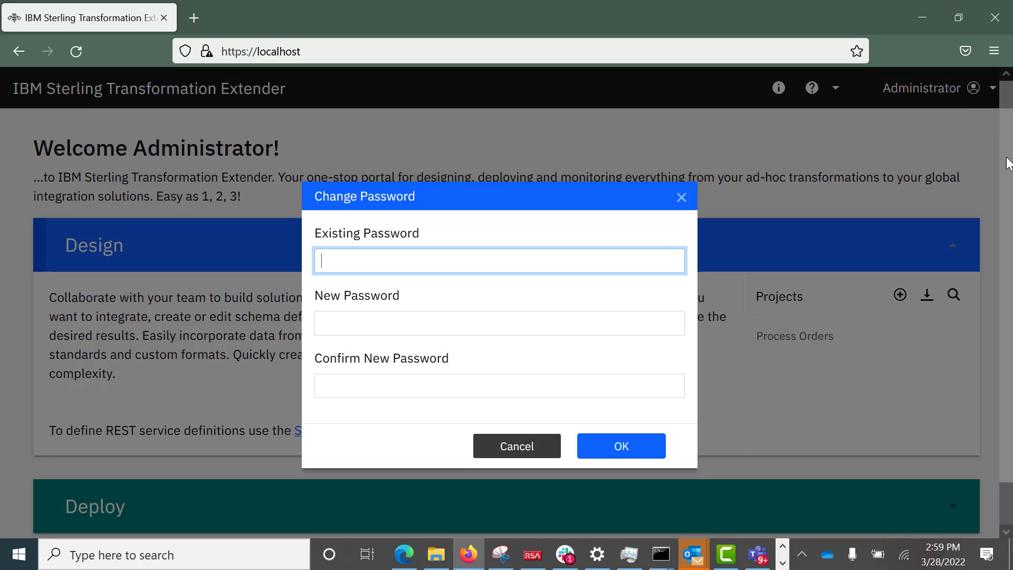